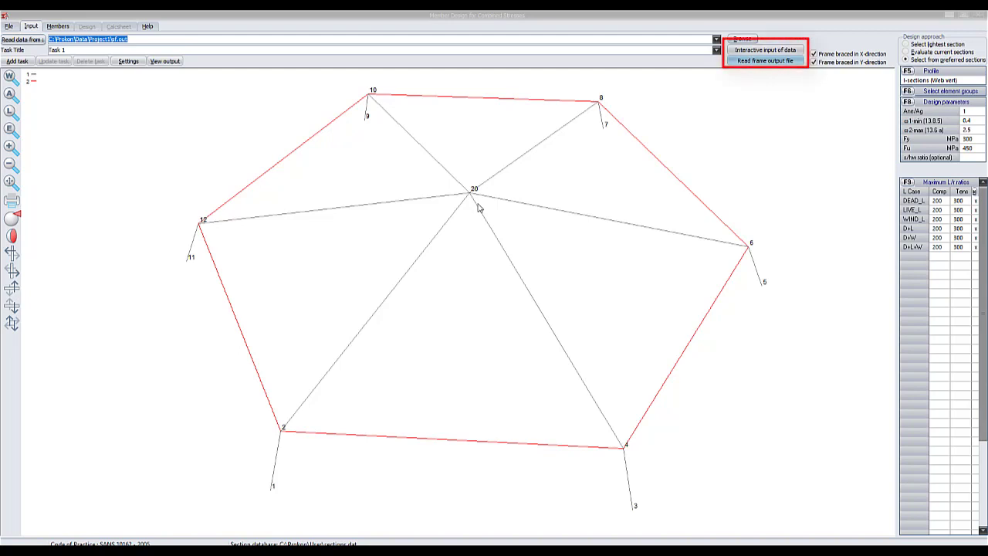
Enter element BeamA with a length of 7 m and an axial force of 100 kN
{"action": "left_click", "coordinate": [781, 51]}
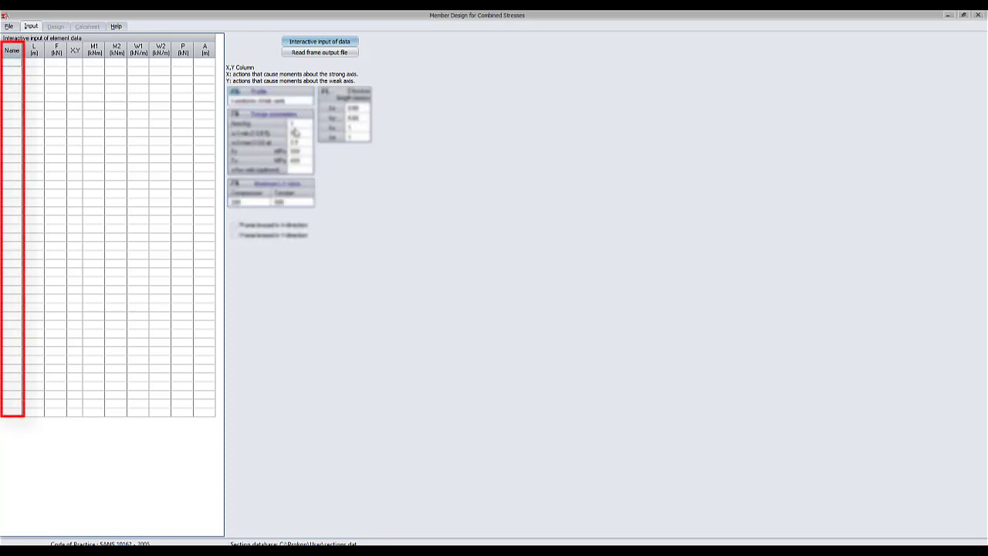
{"action": "type", "text": "Beam"}
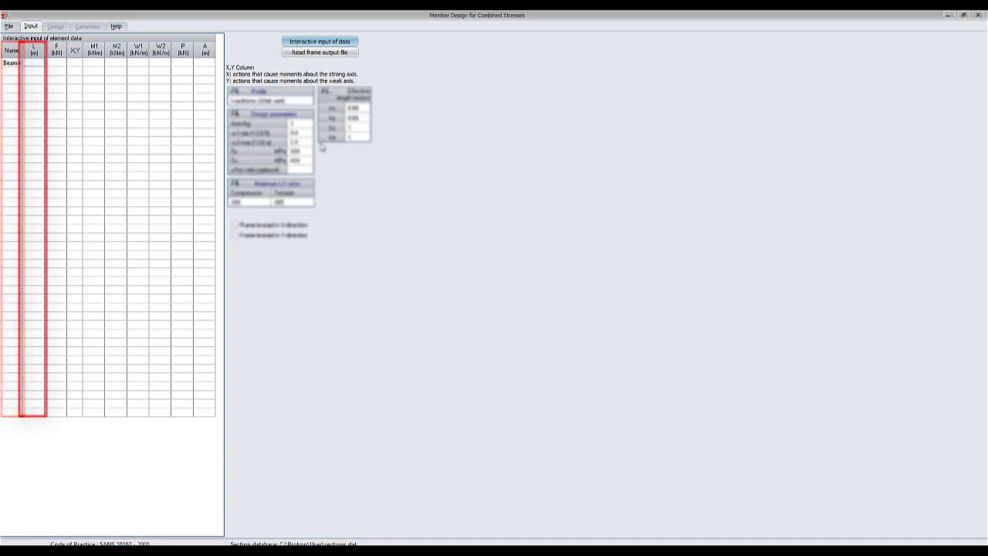
{"action": "type", "text": "7"}
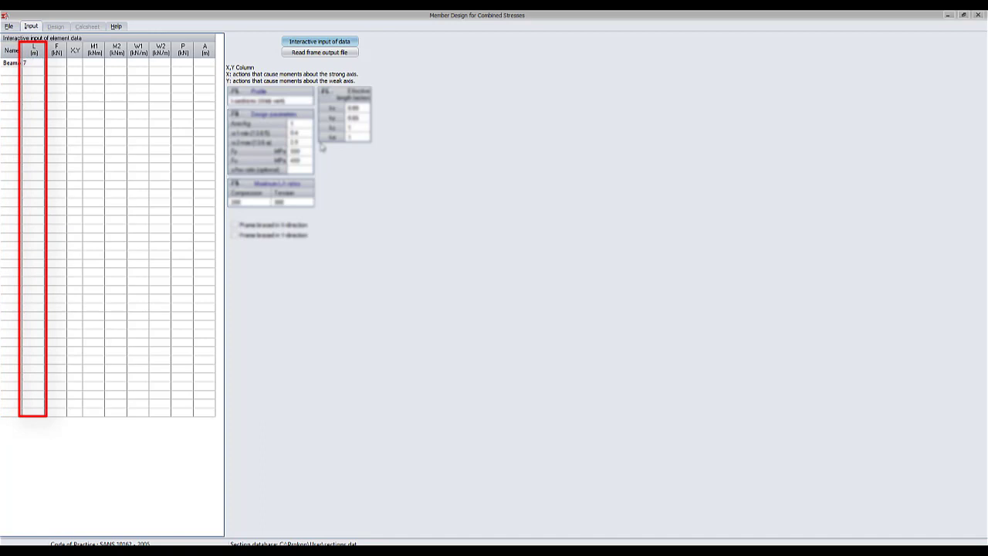
{"action": "key", "text": "Tab"}
{"action": "type", "text": "1"}
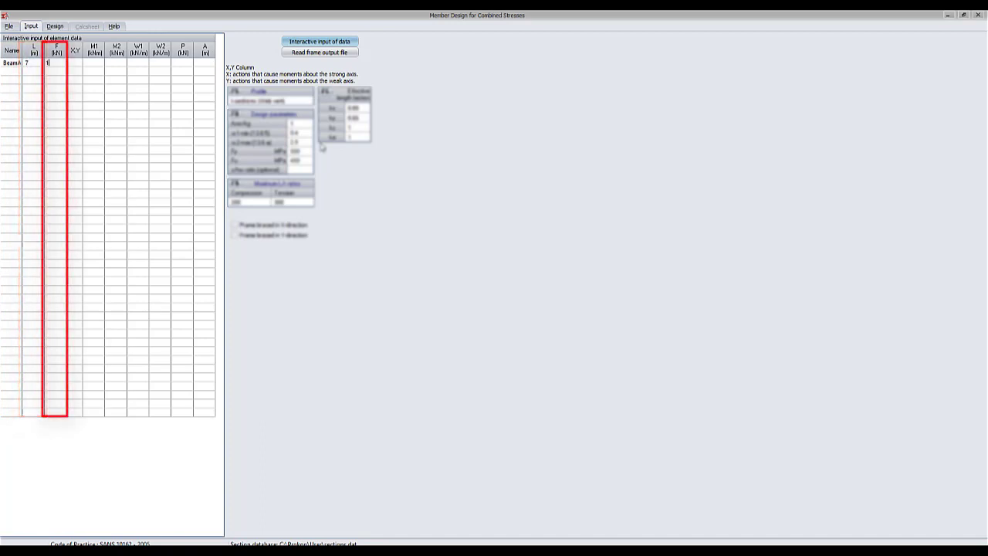
{"action": "type", "text": "00"}
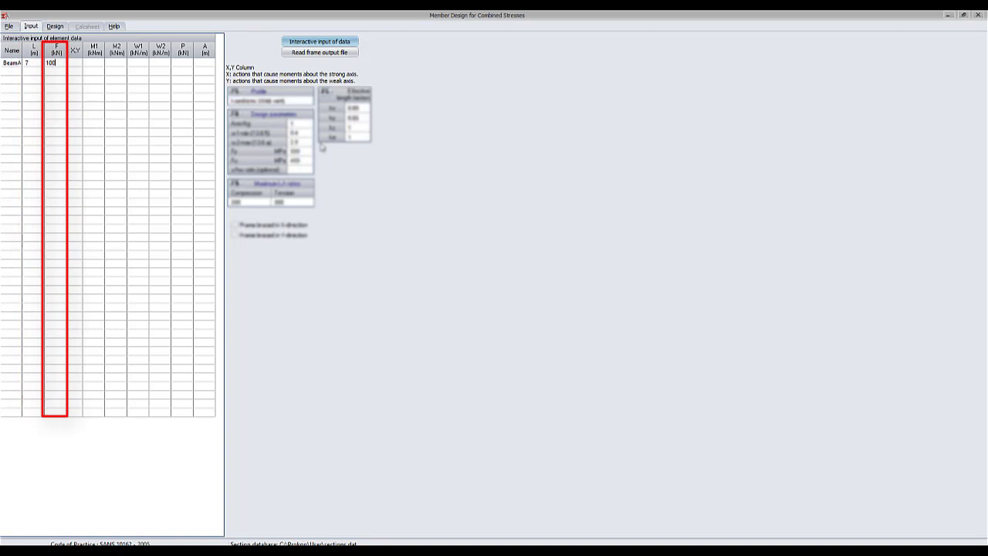
{"action": "key", "text": "Tab"}
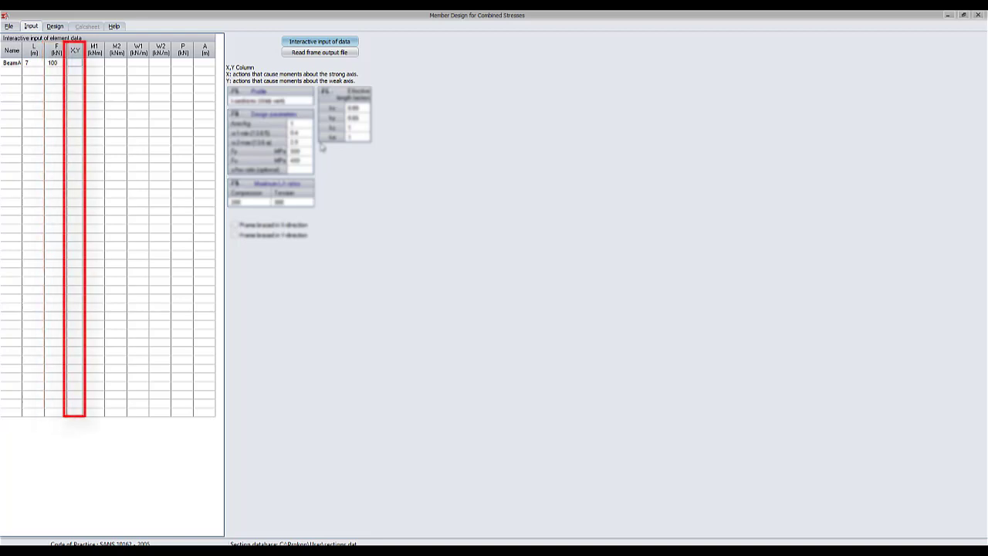
Give BeamA X-axis end moments M1 and M2 of 10 kNm each
{"action": "type", "text": "x"}
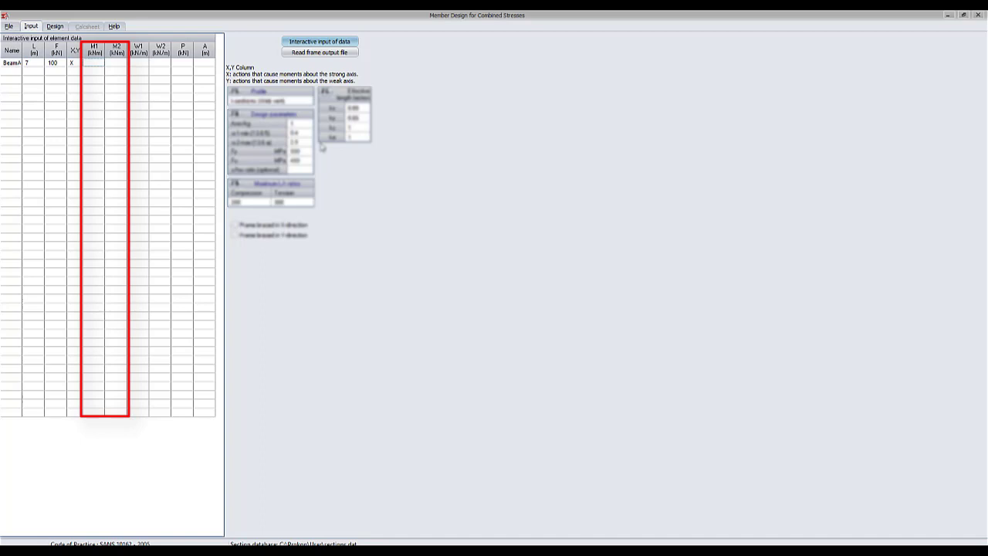
{"action": "type", "text": "10"}
{"action": "key", "text": "Tab"}
{"action": "type", "text": "10"}
{"action": "key", "text": "Tab"}
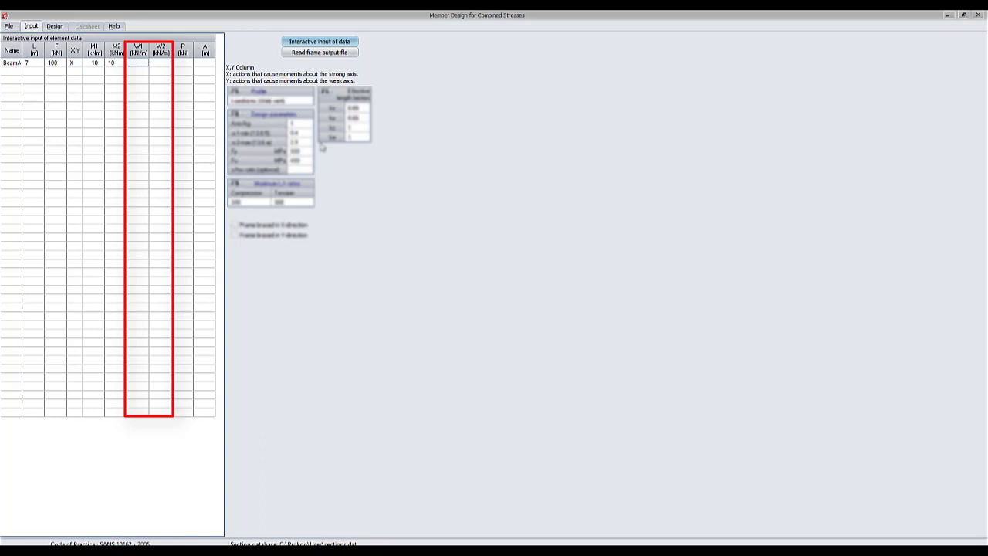
Add distributed loads of -10 and -12 kN/m and a 50 kN point load at 3.5 m
{"action": "type", "text": "-10"}
{"action": "key", "text": "Tab"}
{"action": "type", "text": "-12"}
{"action": "key", "text": "Tab"}
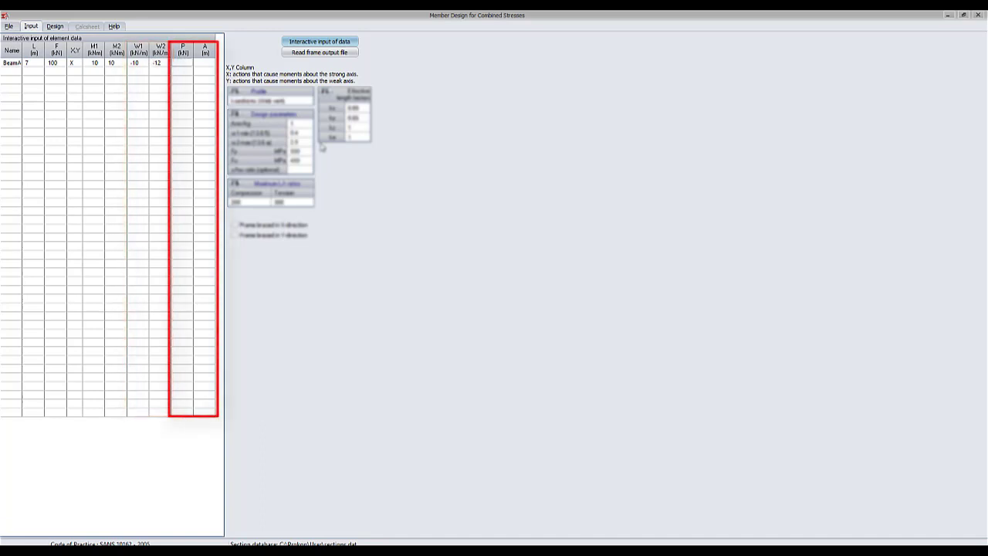
{"action": "type", "text": "50"}
{"action": "key", "text": "Tab"}
{"action": "type", "text": "3.5"}
{"action": "key", "text": "Tab"}
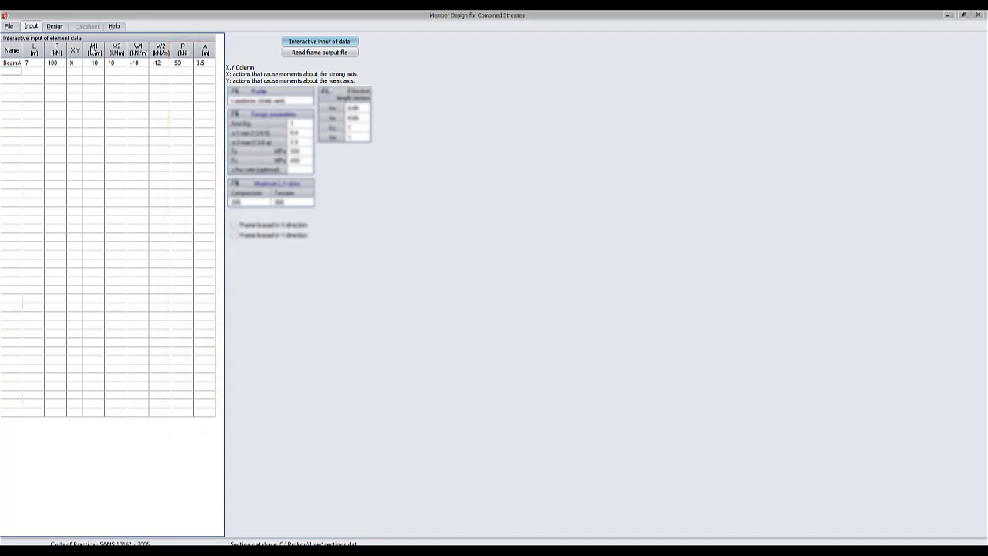
Run the design, view detailed equations for the 254x146x31 section, and return to input
{"action": "left_click", "coordinate": [54, 29]}
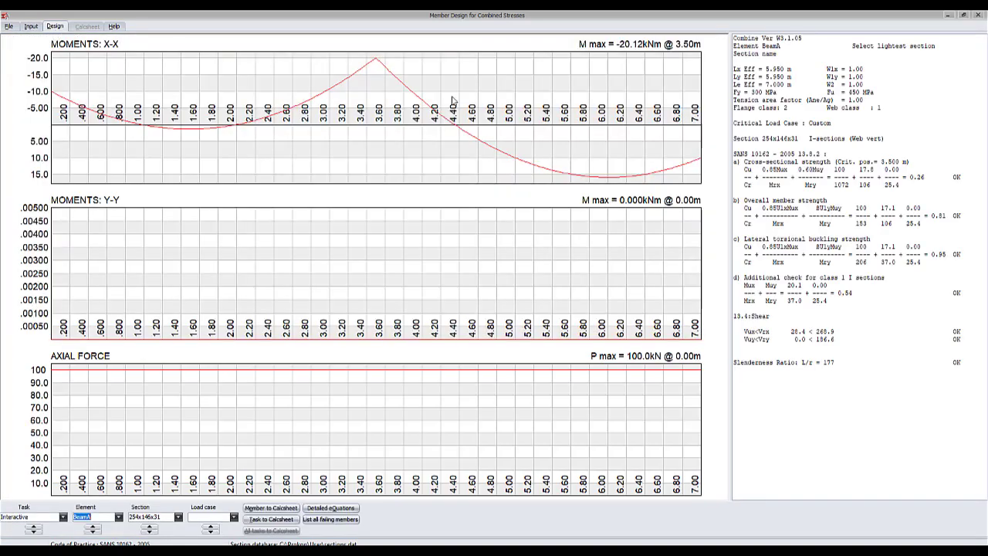
{"action": "left_click", "coordinate": [747, 140]}
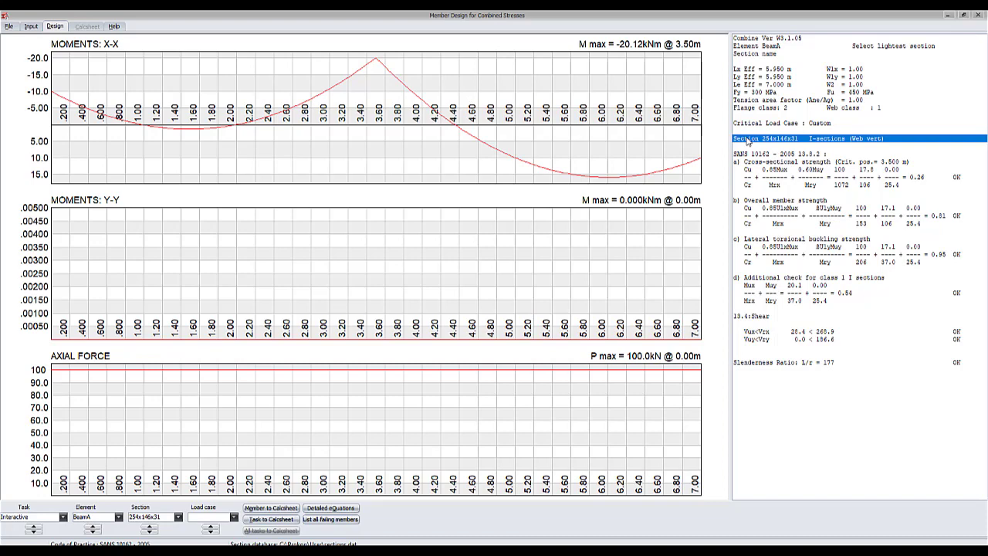
{"action": "left_click", "coordinate": [340, 508]}
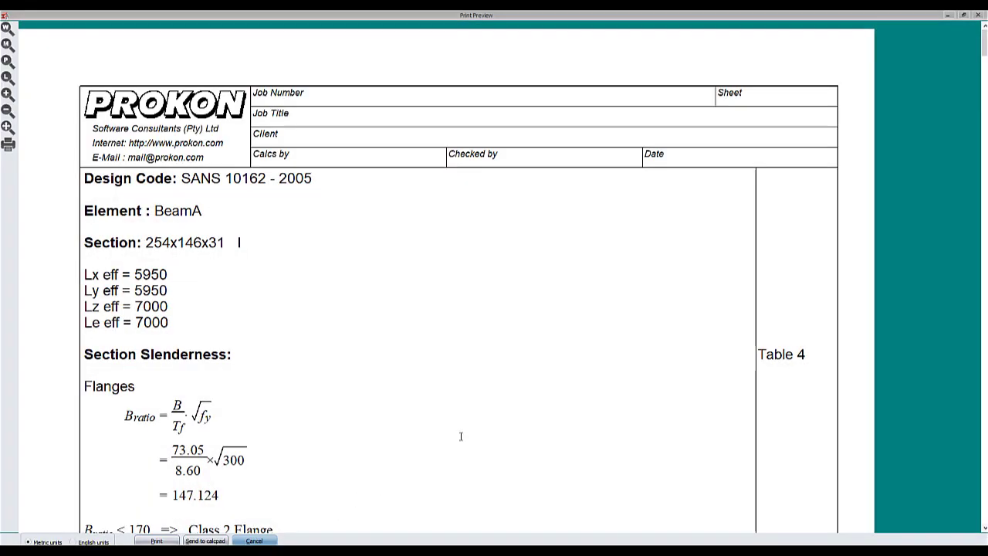
{"action": "left_click", "coordinate": [978, 14]}
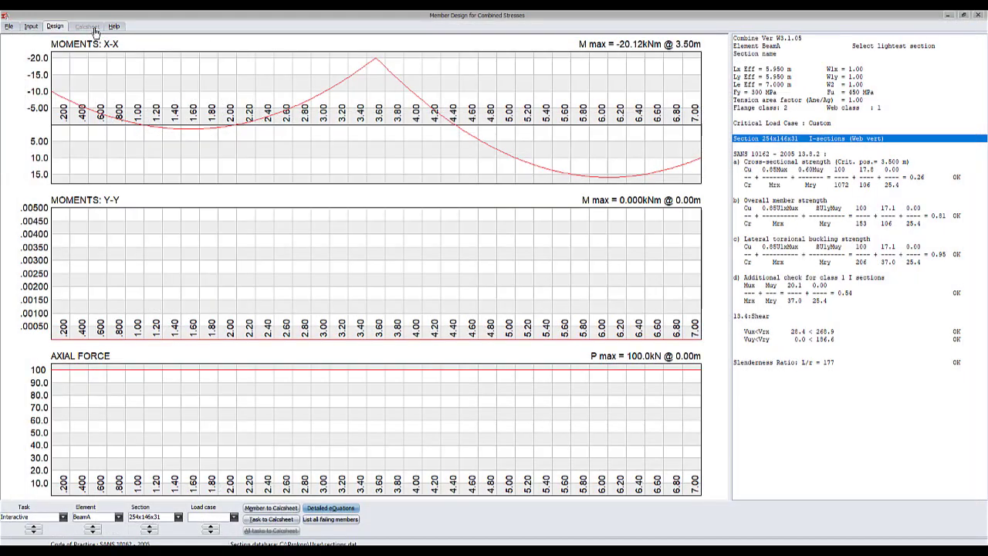
{"action": "left_click", "coordinate": [31, 27]}
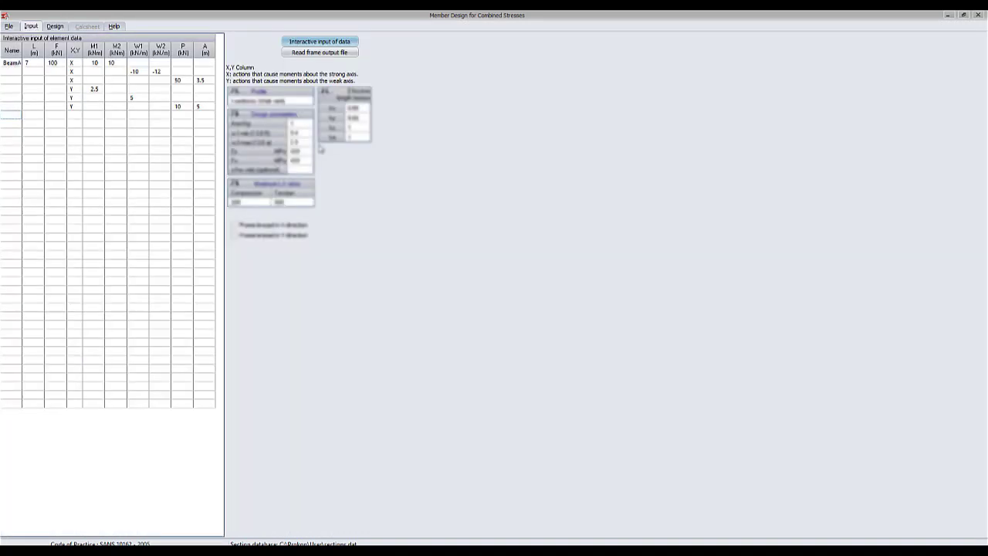
Start a new element BeamB and set the design code to Eurocode 3 - 2005
{"action": "left_click", "coordinate": [11, 116]}
{"action": "type", "text": "BeamB"}
{"action": "double_click", "coordinate": [96, 542]}
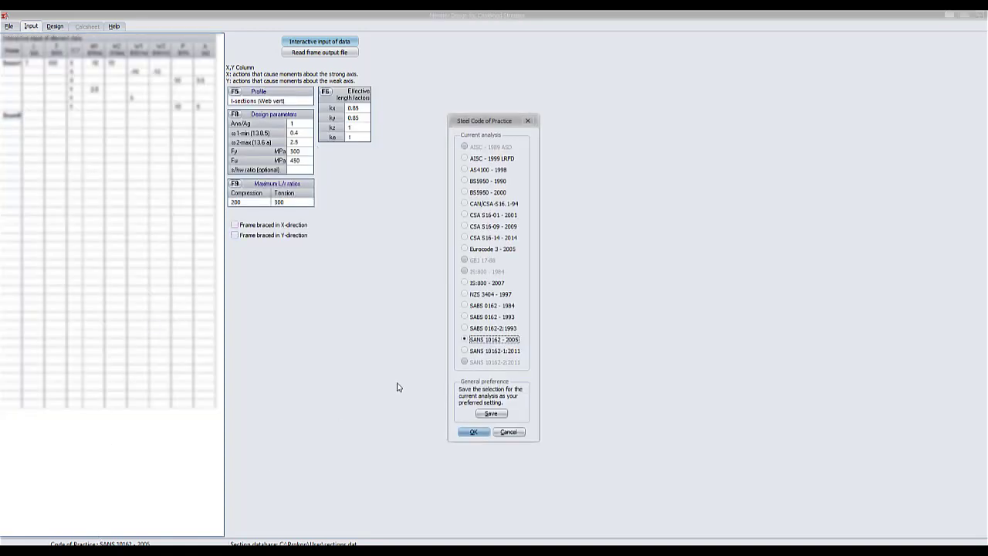
{"action": "left_click", "coordinate": [477, 250]}
{"action": "left_click", "coordinate": [470, 431]}
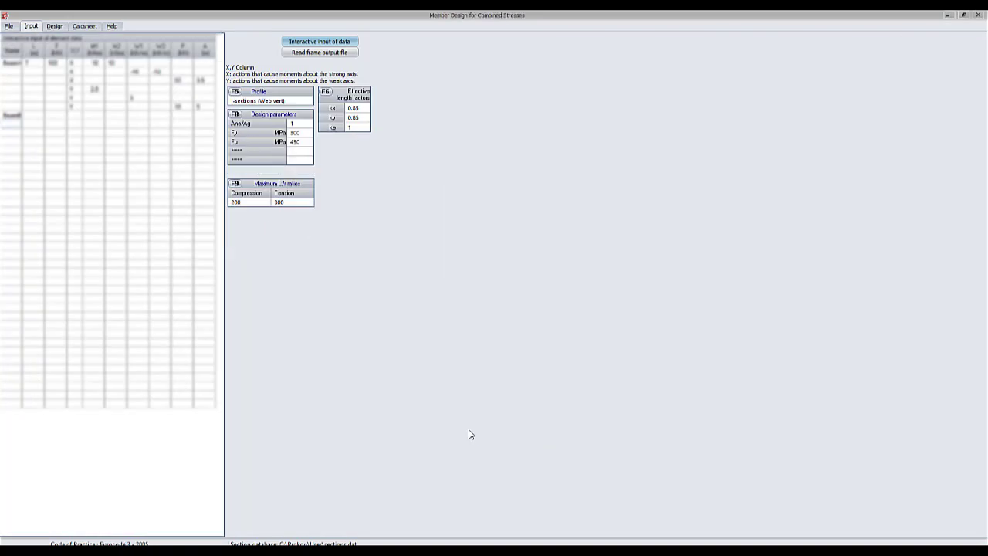
Change the design code back to SANS 10162 - 2005
{"action": "double_click", "coordinate": [152, 541]}
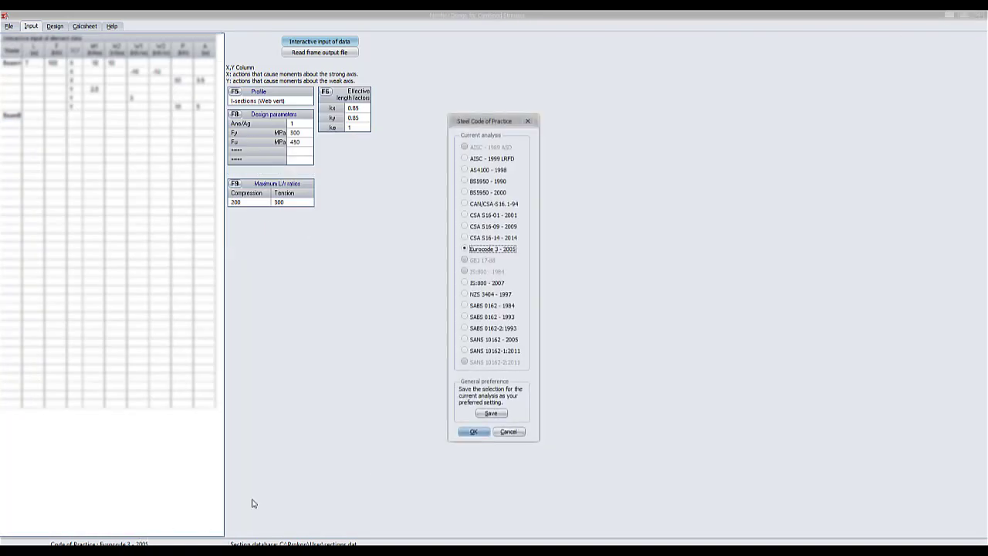
{"action": "left_click", "coordinate": [482, 341]}
{"action": "left_click", "coordinate": [472, 431]}
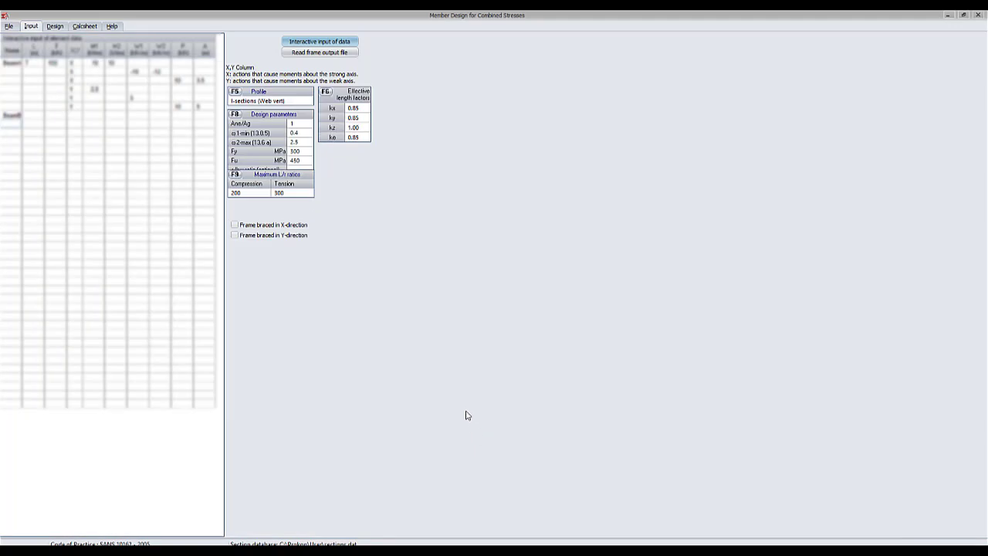
Select the I-section (Web vert) profile for BeamB with parallel flanges
{"action": "left_click", "coordinate": [233, 93]}
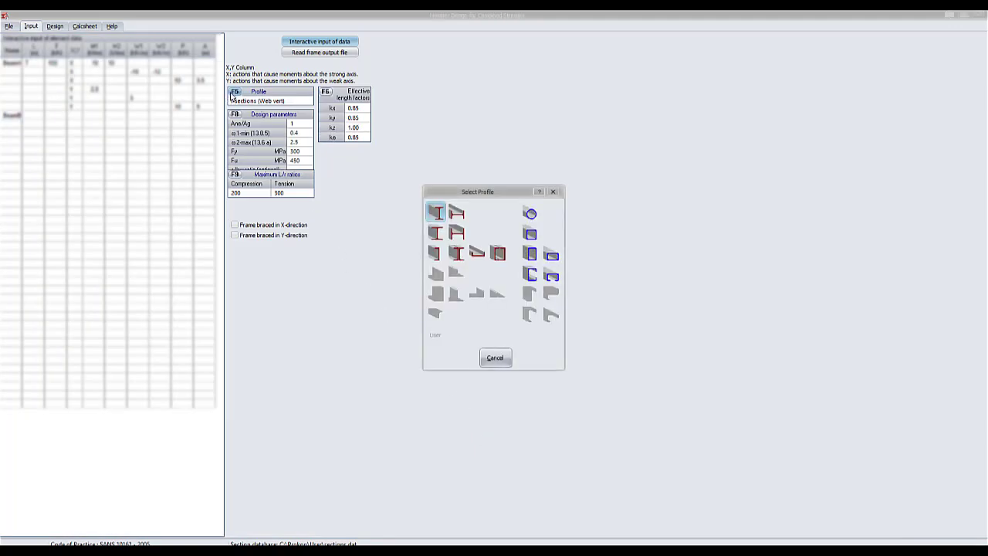
{"action": "left_click", "coordinate": [437, 255]}
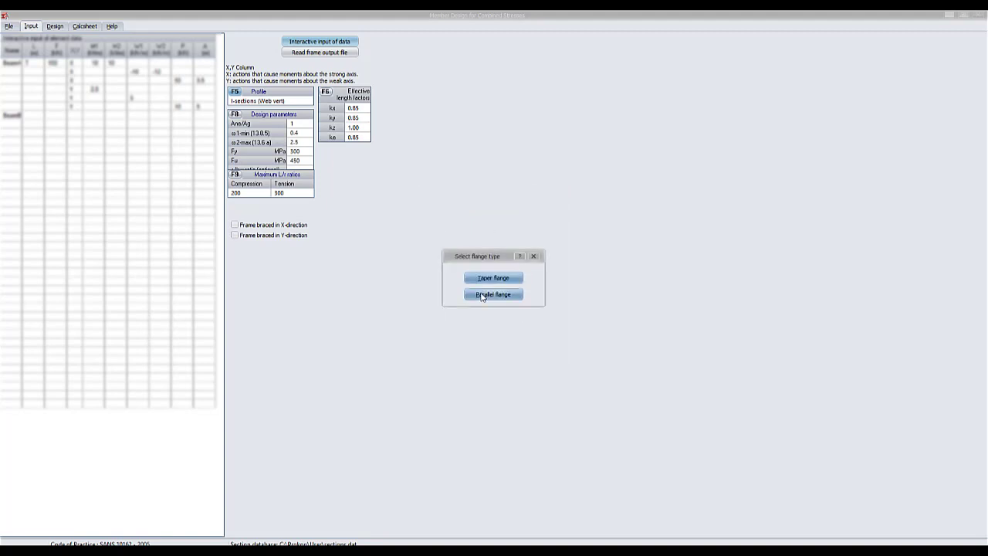
{"action": "left_click", "coordinate": [480, 295]}
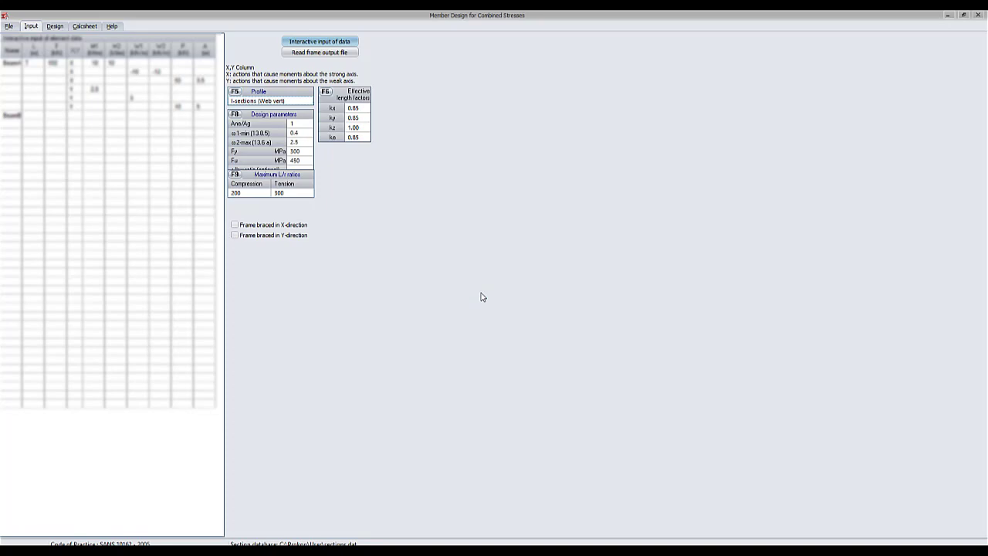